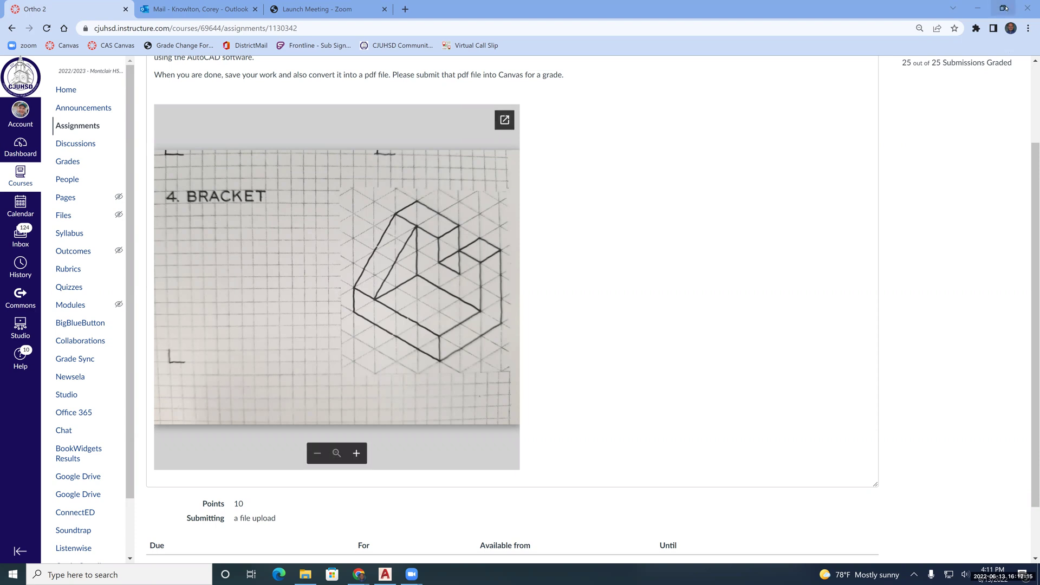
- Shrink the Chrome window showing the Bracket assignment so the AutoCAD drawing shows behind it
key(super+Down)
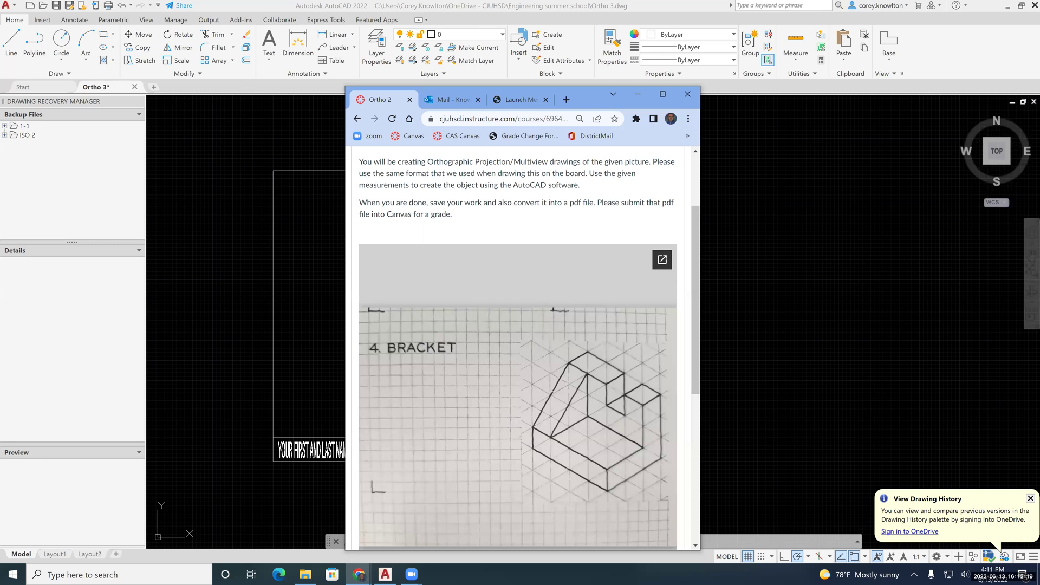
- In AutoCAD, draw a closed rectangle with LINE edges of 4, 3 and 4 in the sheet's lower-left
click(328, 360)
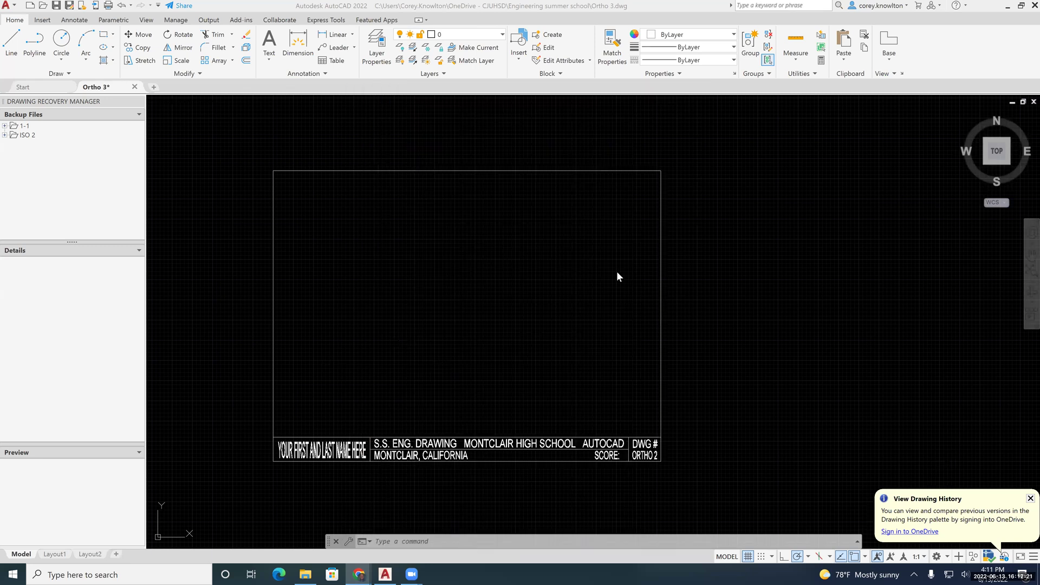
click(12, 47)
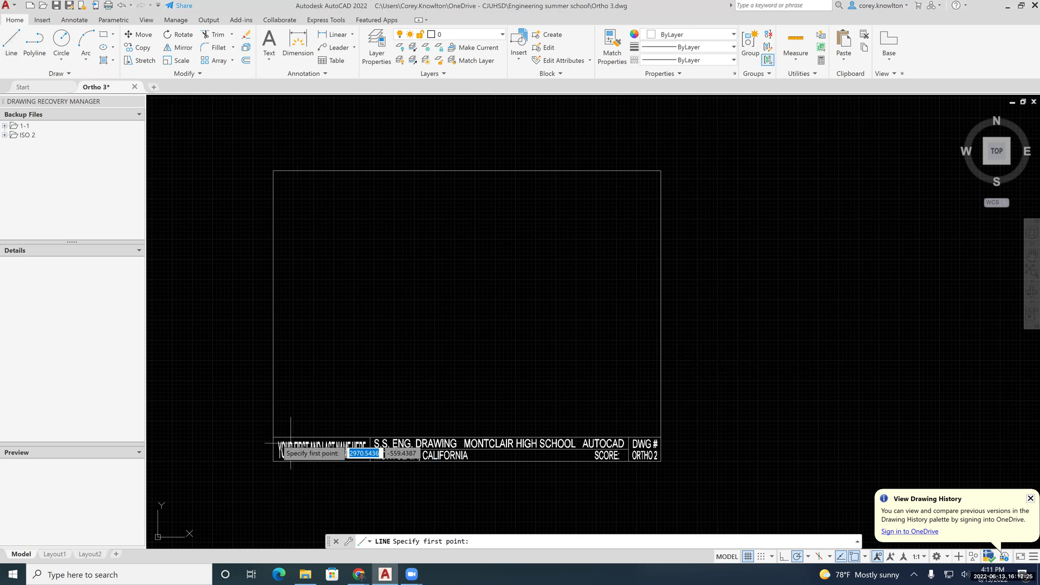
click(322, 412)
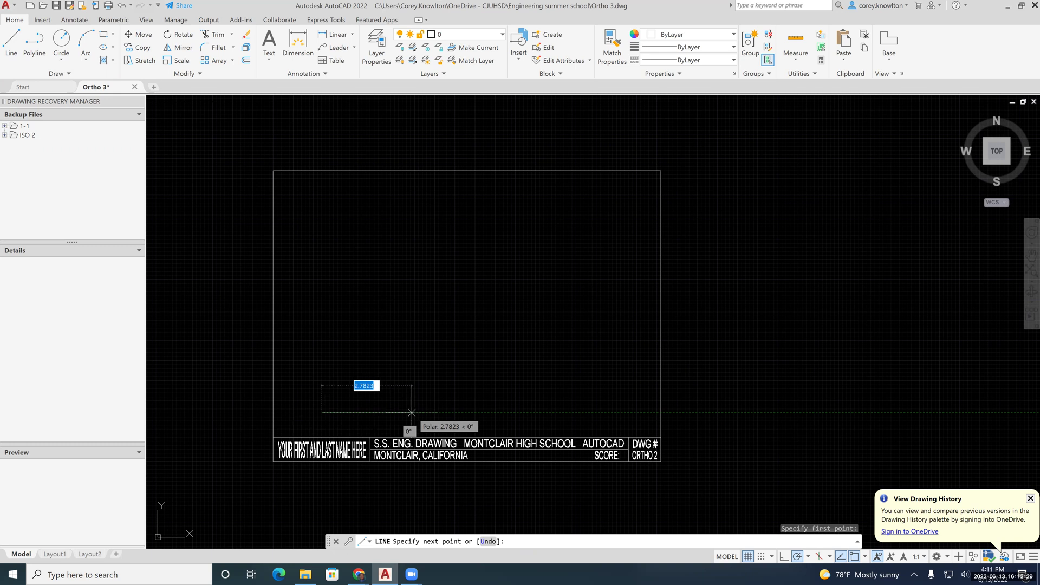
text(4)
key(Return)
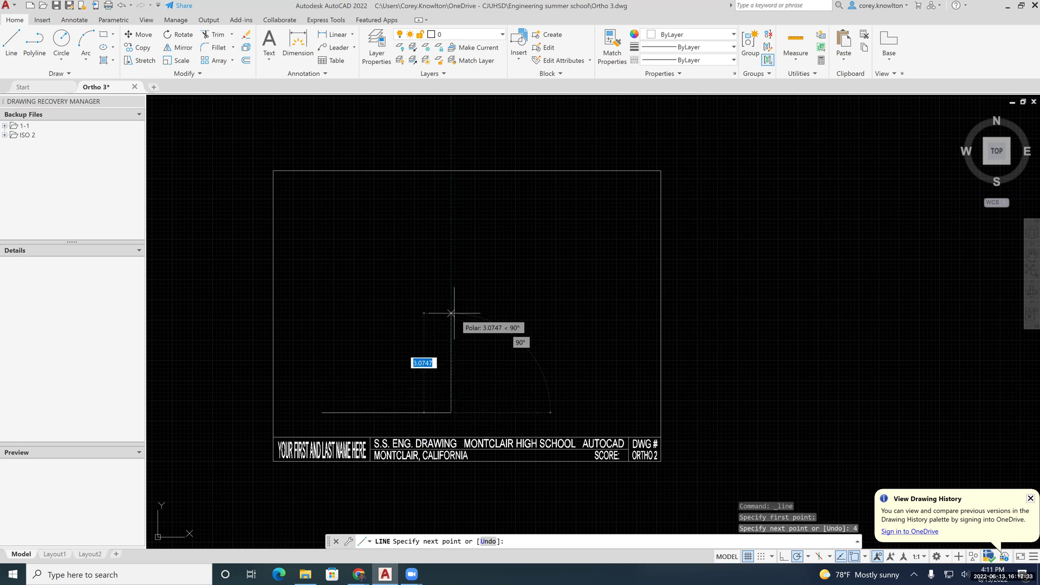
text(3)
key(Return)
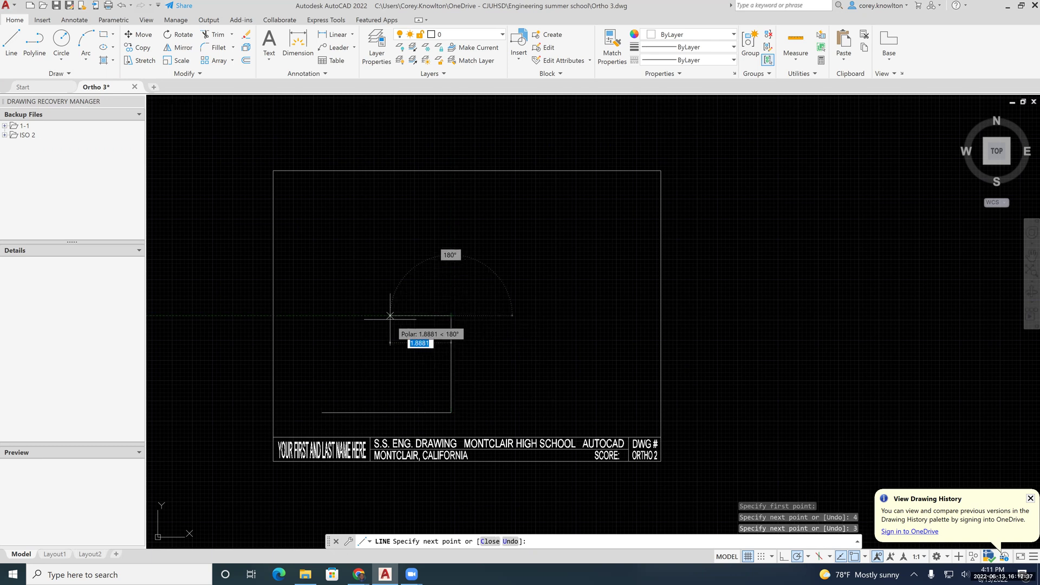
text(4)
key(Return)
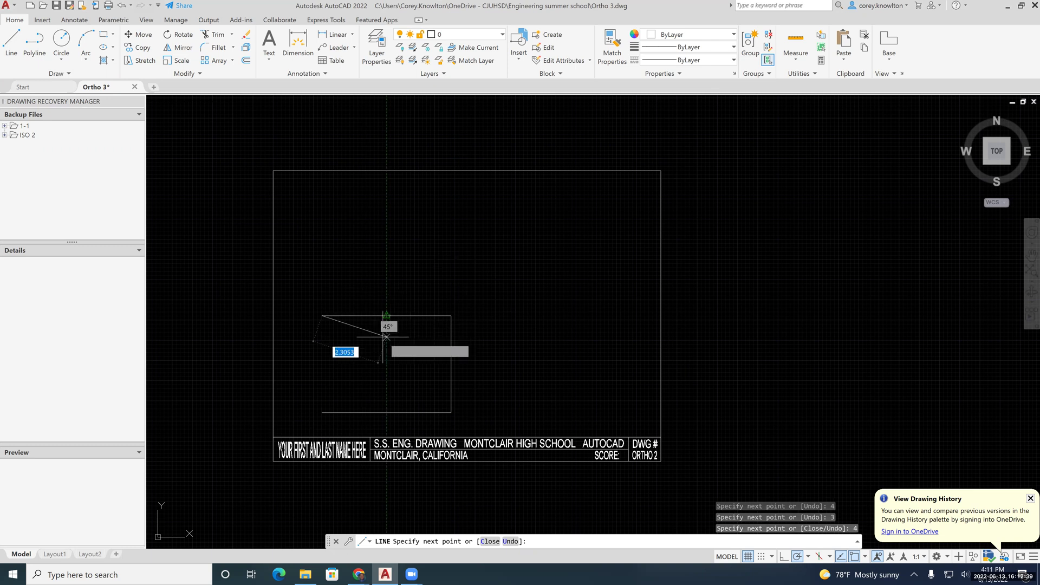
click(322, 412)
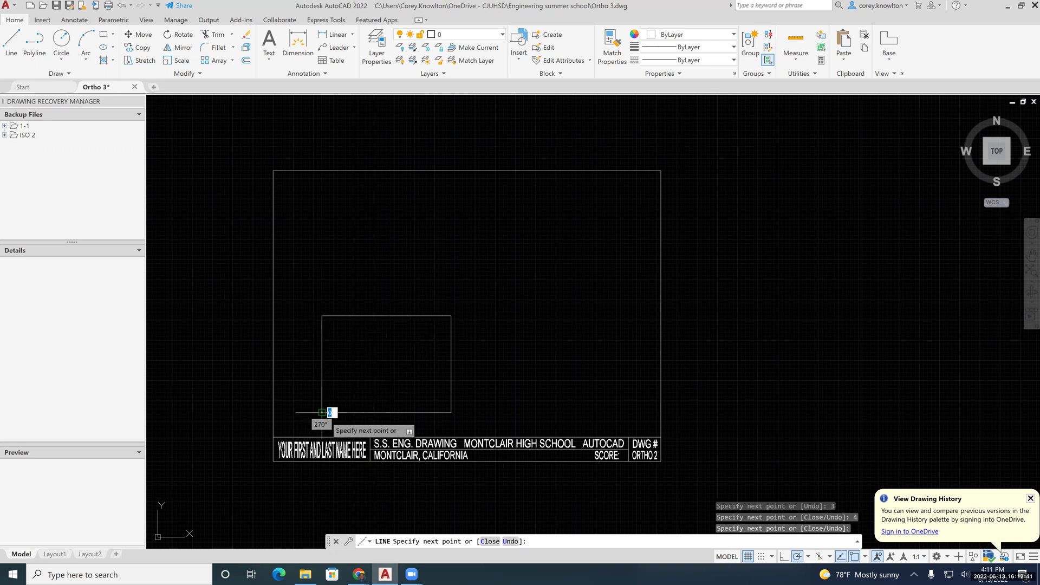
key(Return)
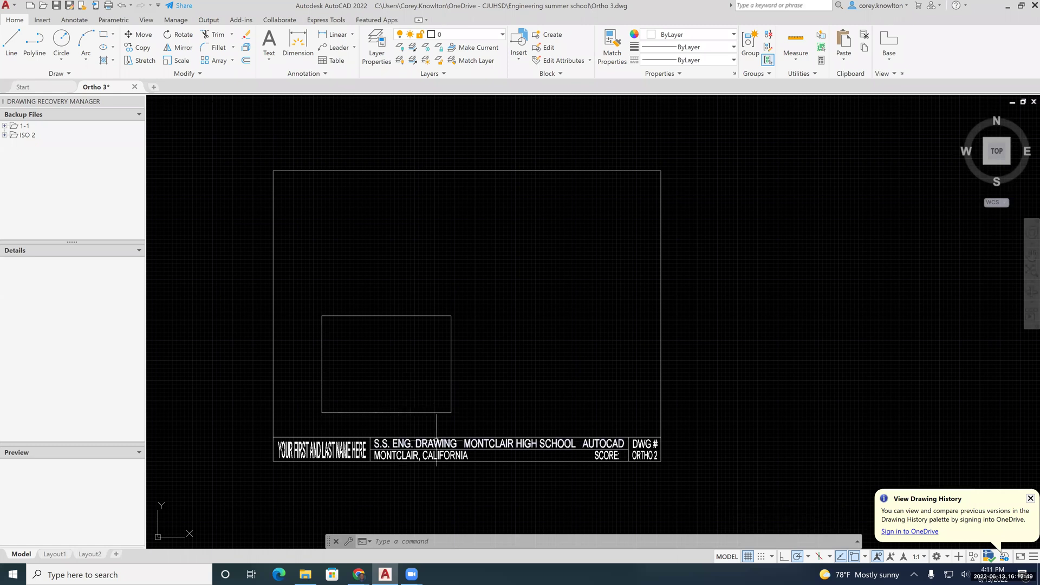
- Offset the rectangle's bottom and left edges inward by 1 unit
click(246, 61)
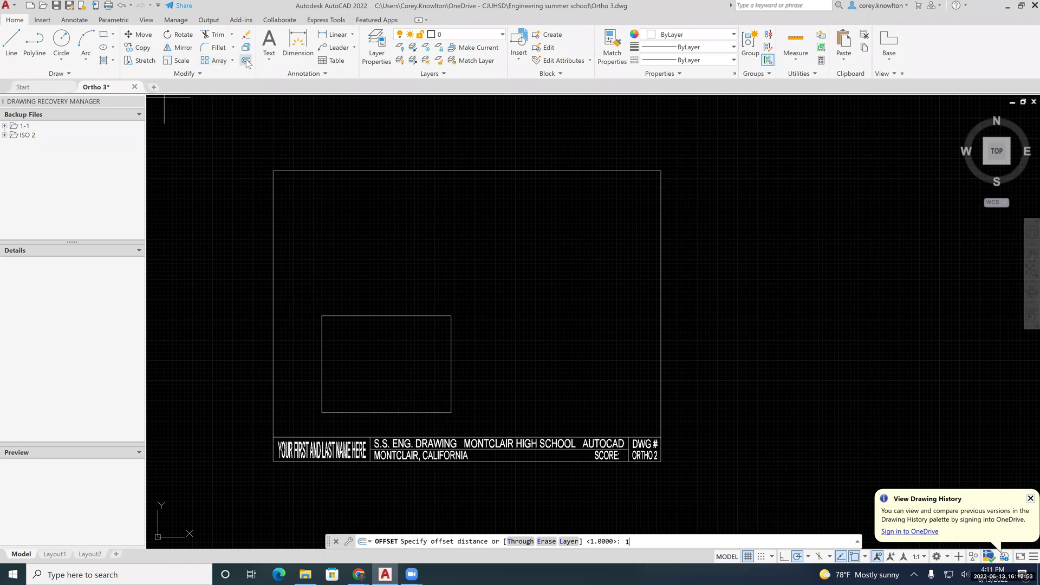
text(1)
key(Return)
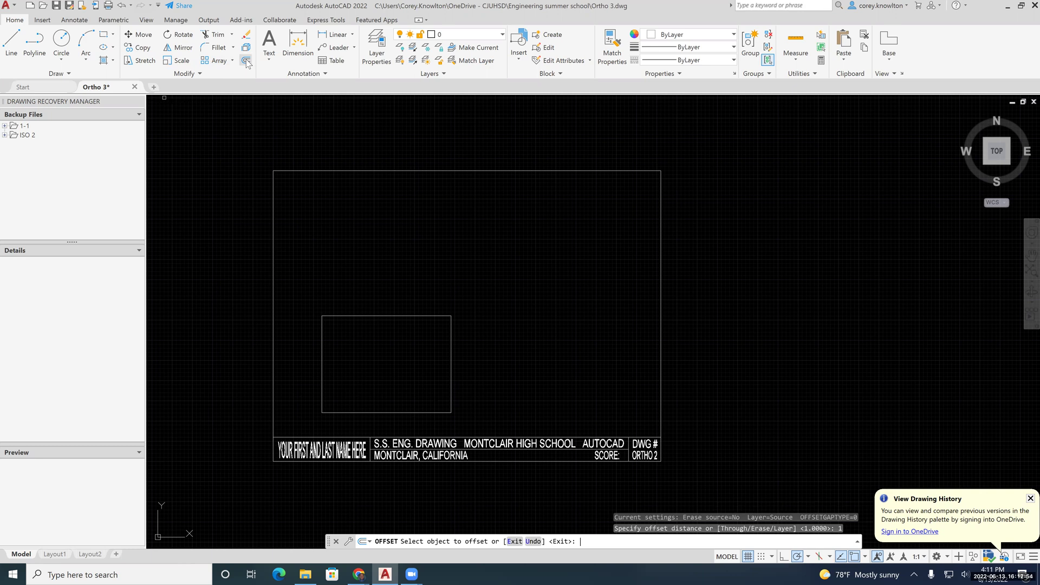
click(379, 412)
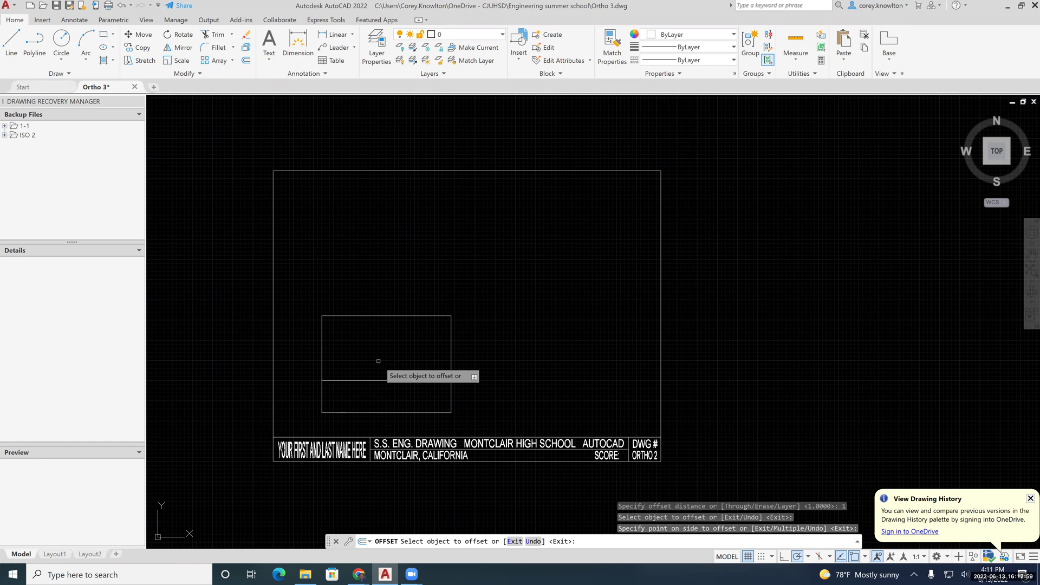
click(321, 348)
click(361, 347)
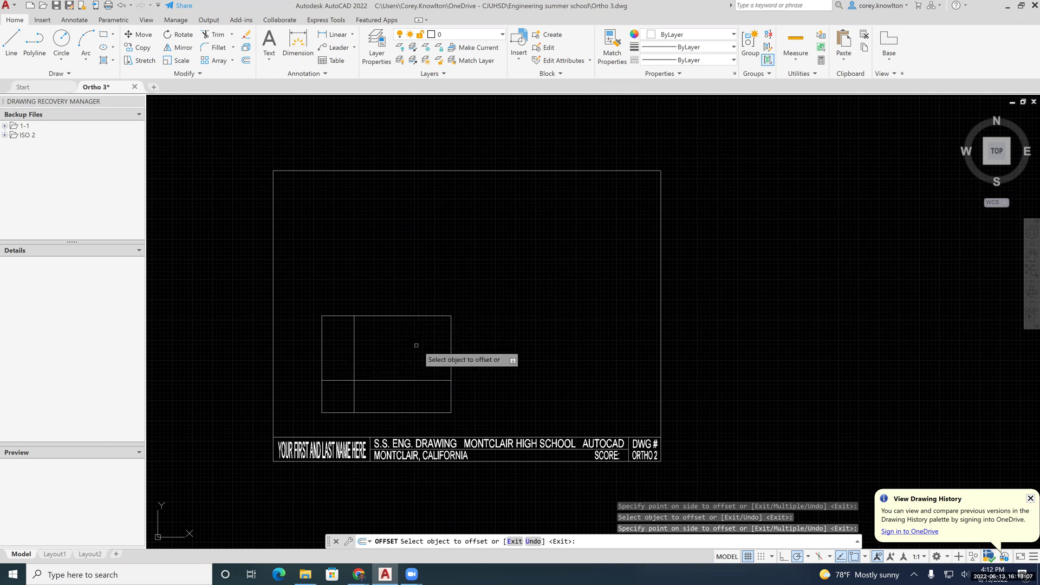
- Offset the right edge, a middle vertical and the top edge by 1 unit, completing the grid
click(453, 342)
click(429, 345)
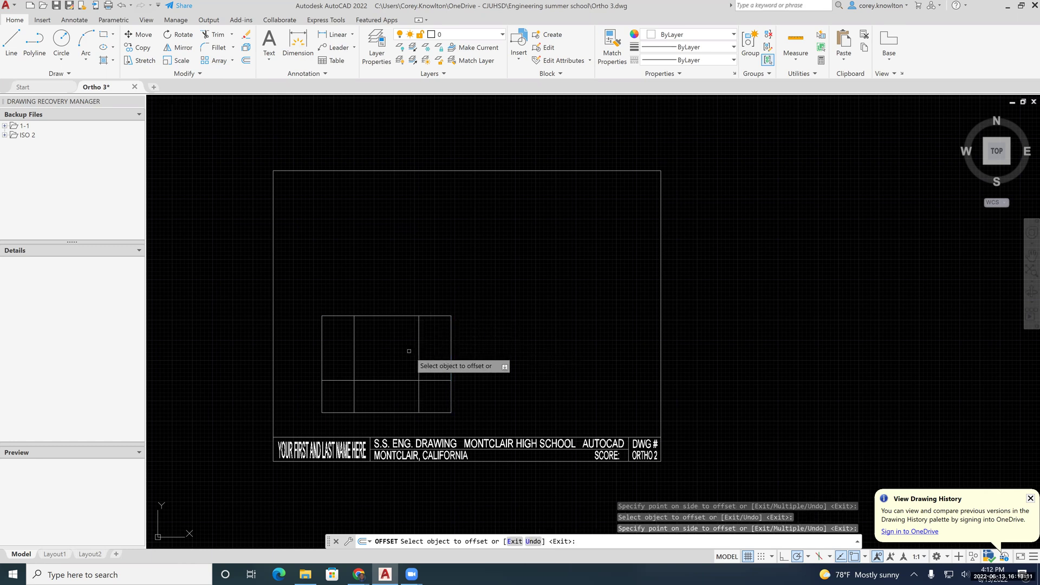
click(416, 348)
click(401, 349)
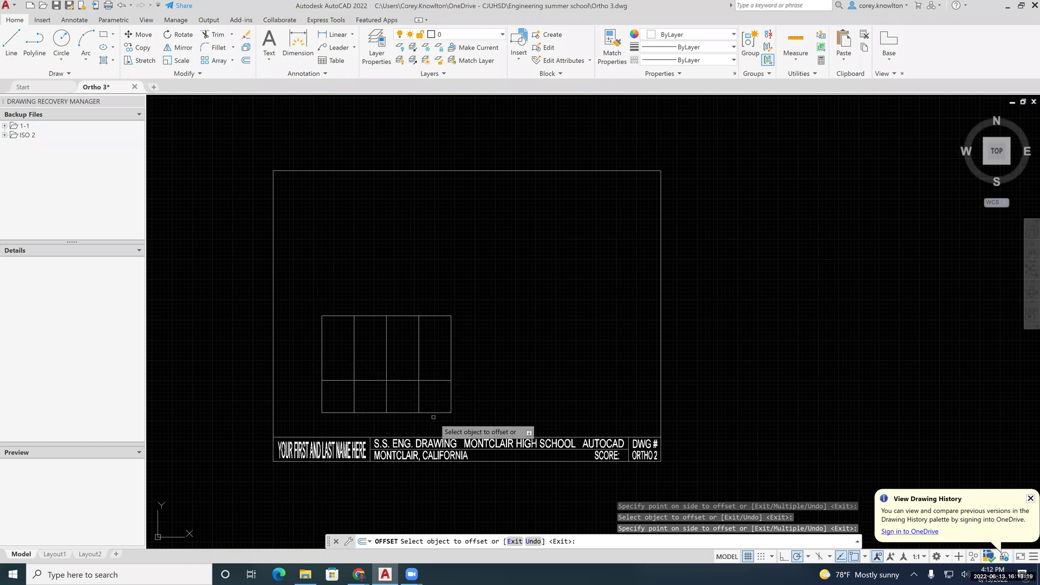
click(404, 316)
click(400, 364)
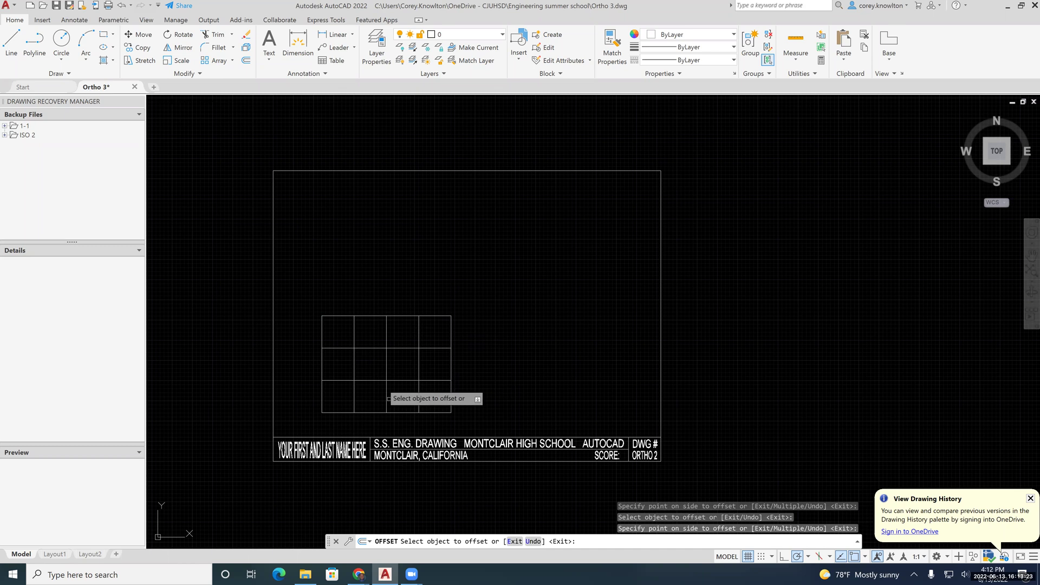
key(Escape)
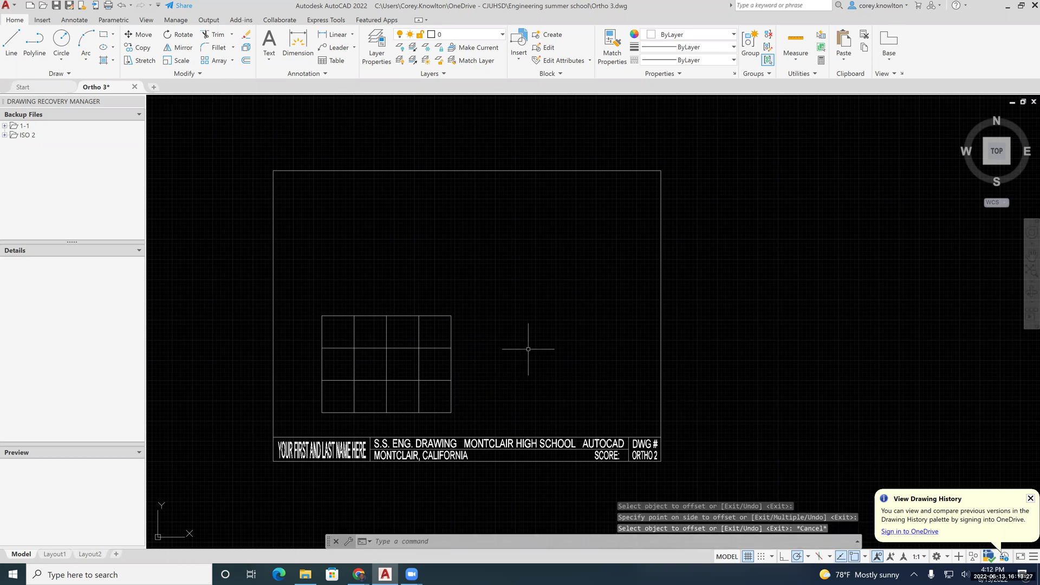
- Trim the bottom-row verticals, the left middle-horizontal piece and the top-centre lines to cut the 1-unit notch
click(219, 36)
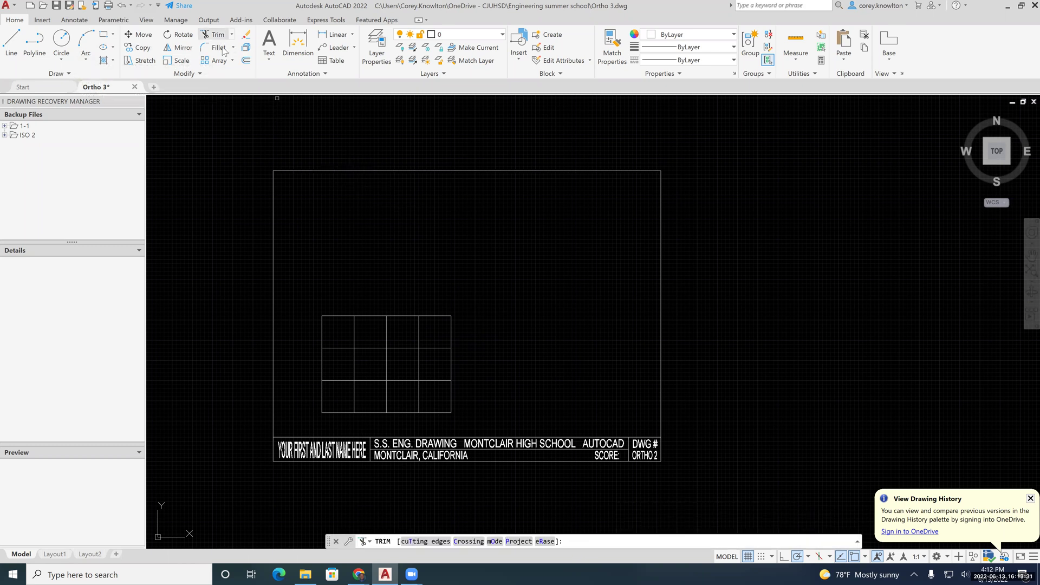
click(428, 401)
click(341, 401)
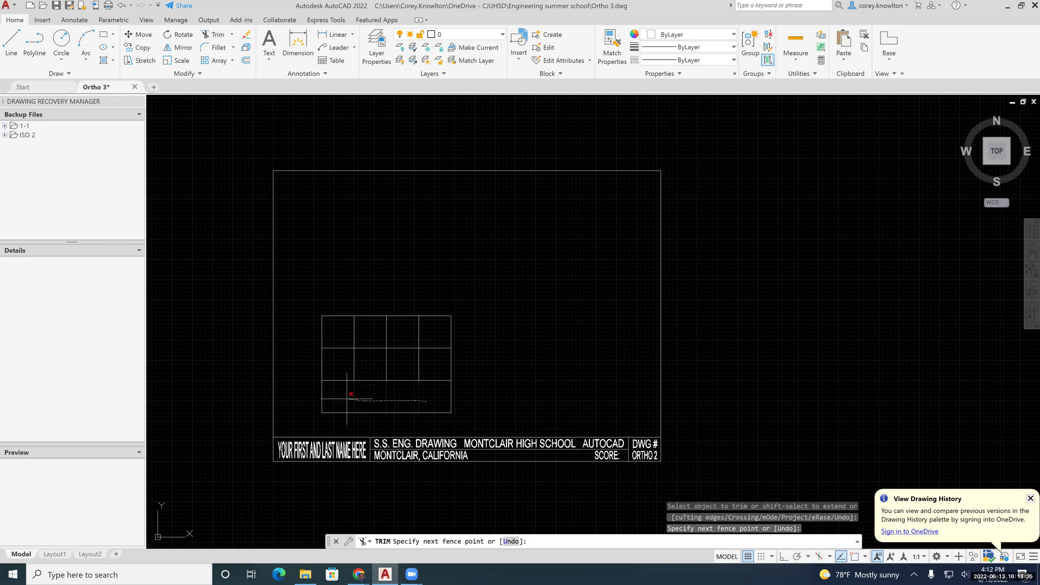
key(Return)
click(335, 348)
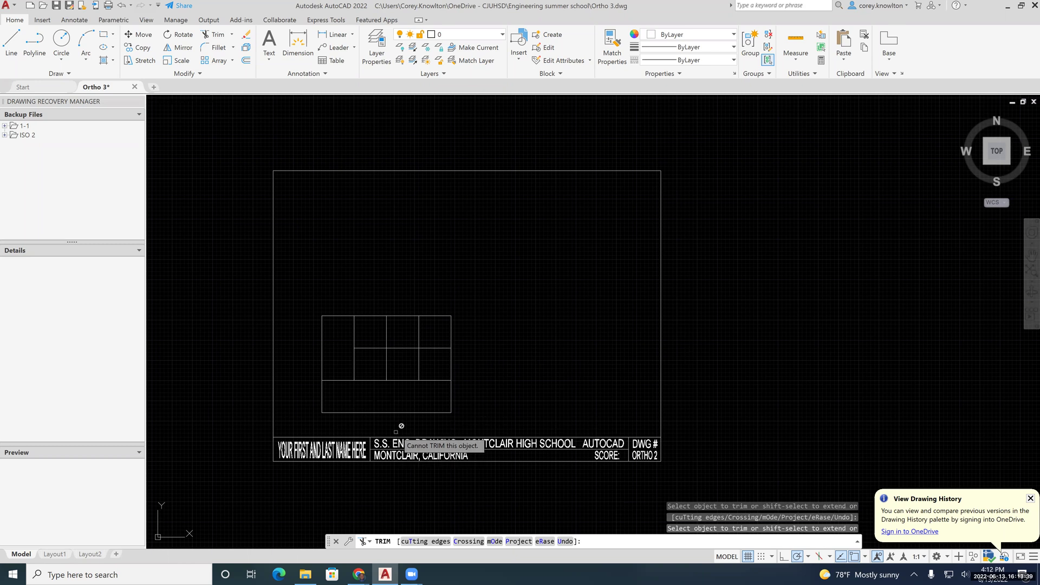
click(373, 338)
mouse_move(371, 337)
mouse_down()
mouse_move(385, 360)
mouse_move(412, 367)
mouse_move(431, 344)
mouse_up()
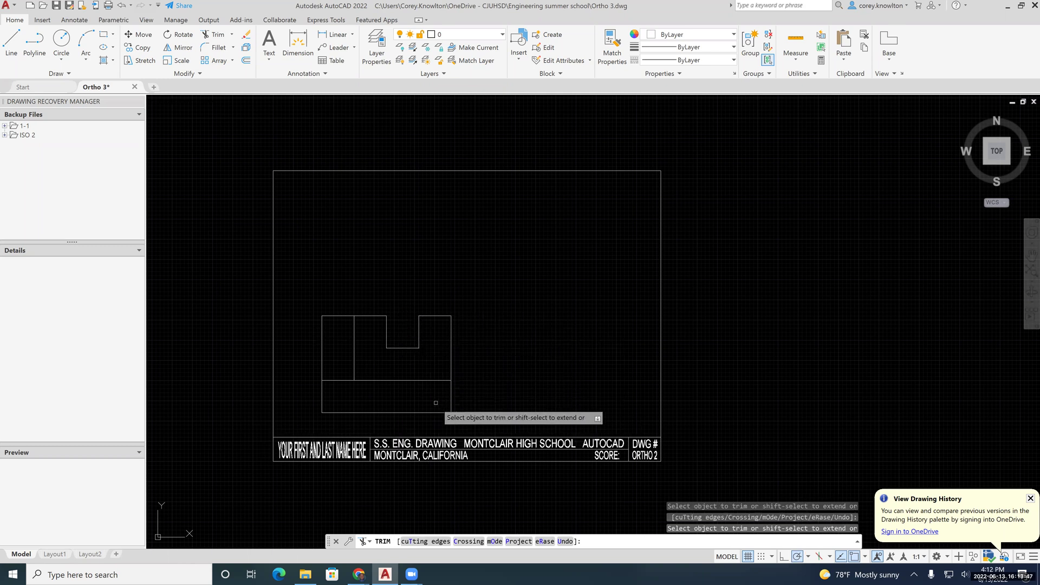
key(Return)
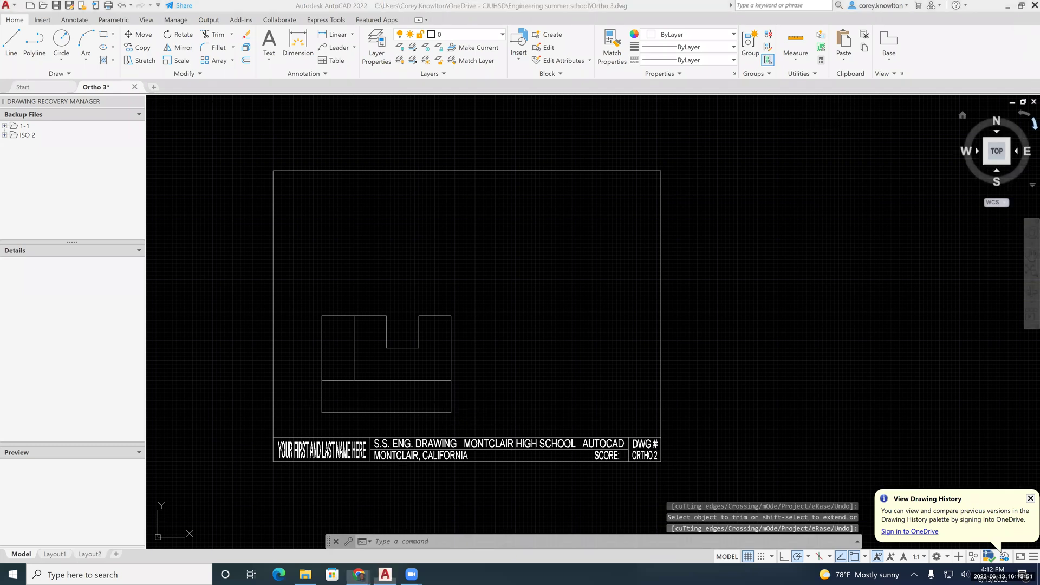
key(alt+Tab)
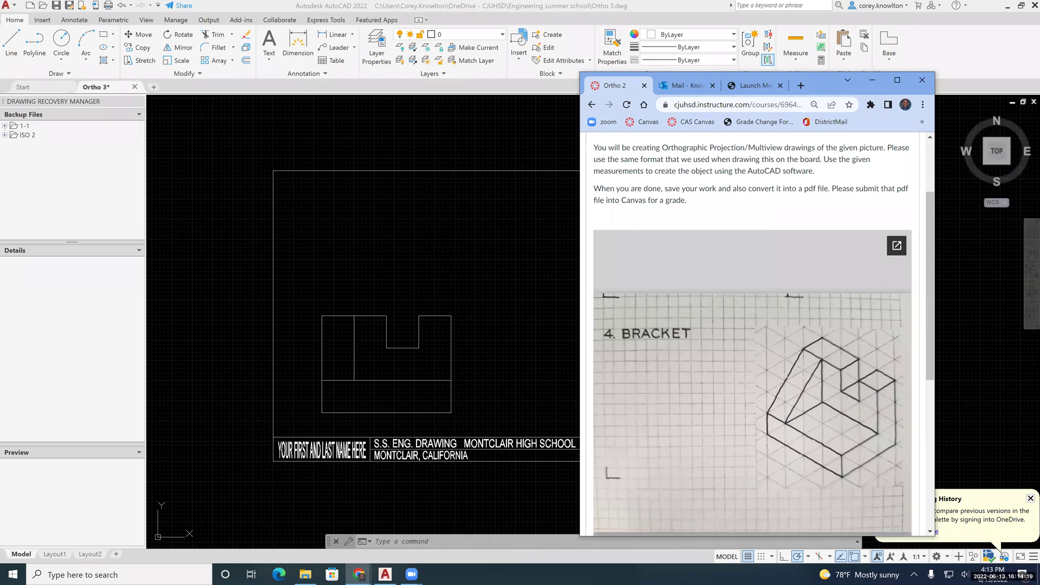
click(872, 79)
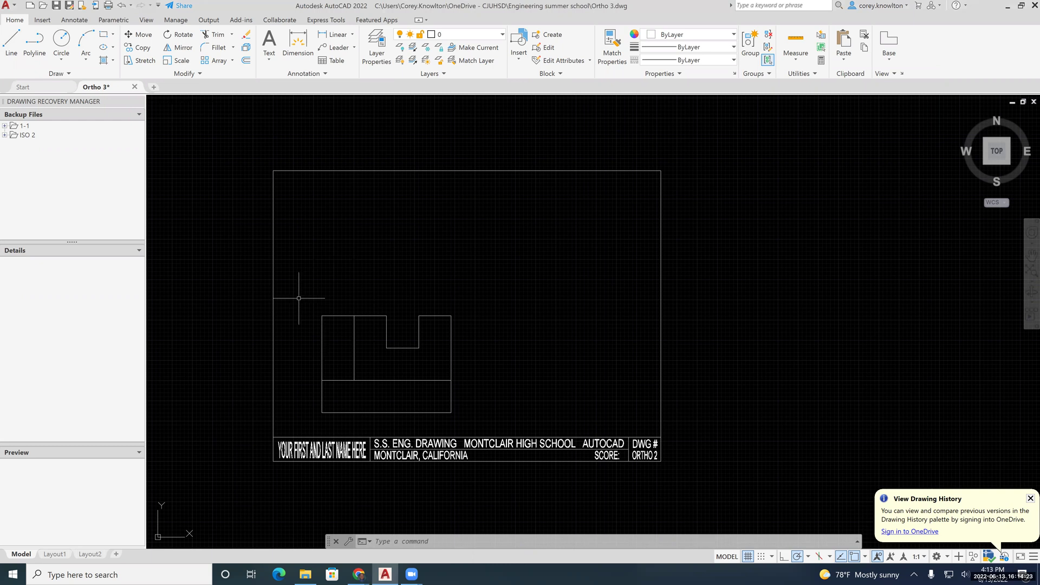
- Draw a second rectangle with LINE edges of 4, 3 and 4 above the front view
click(11, 43)
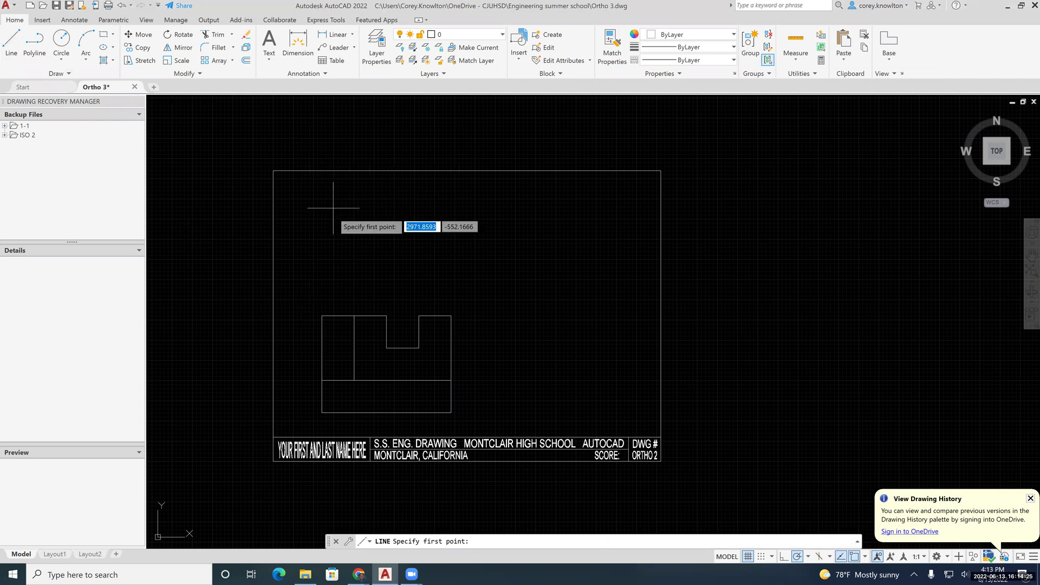
click(319, 286)
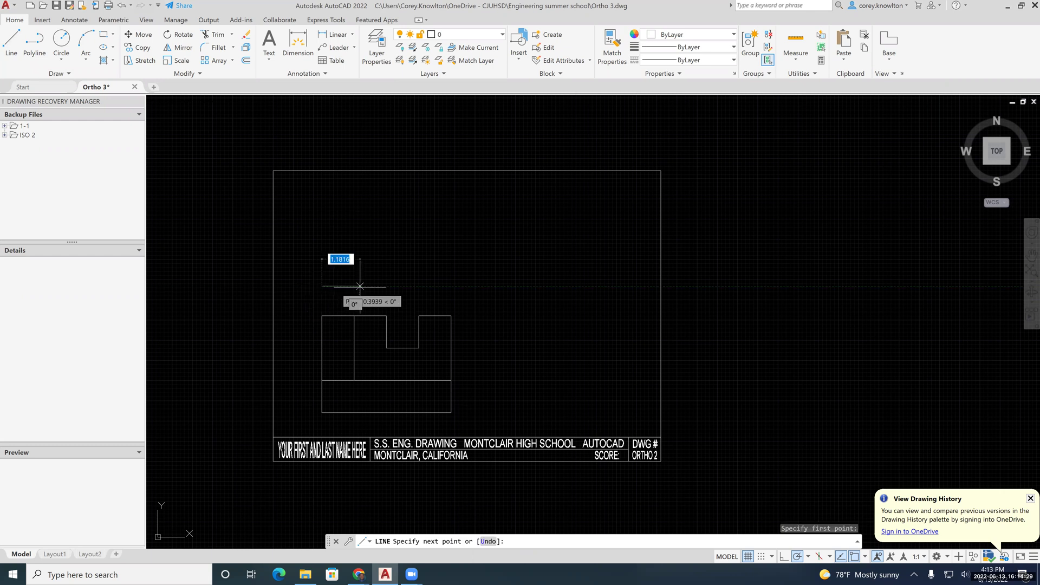
text(4)
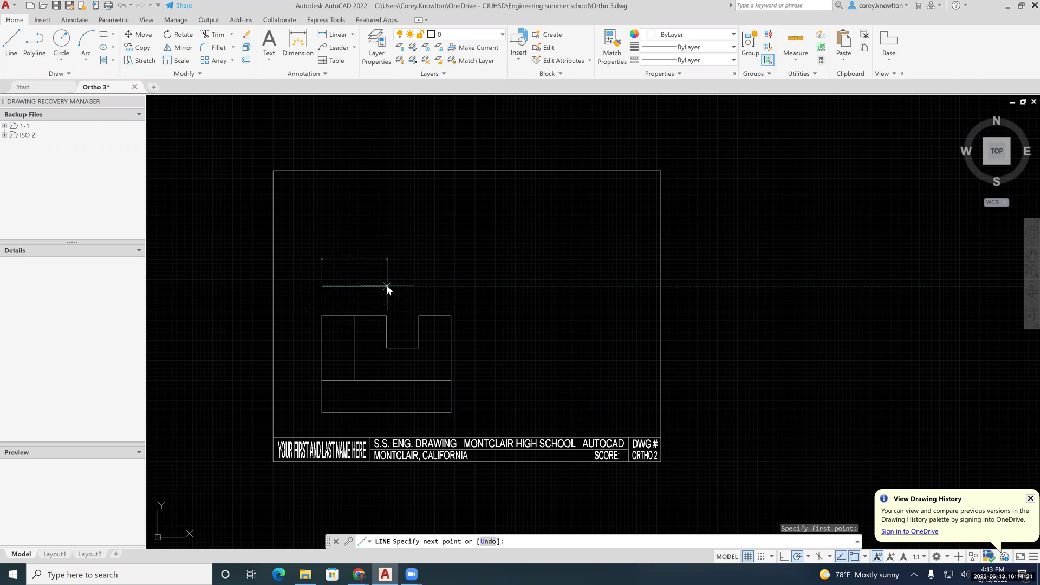
key(Return)
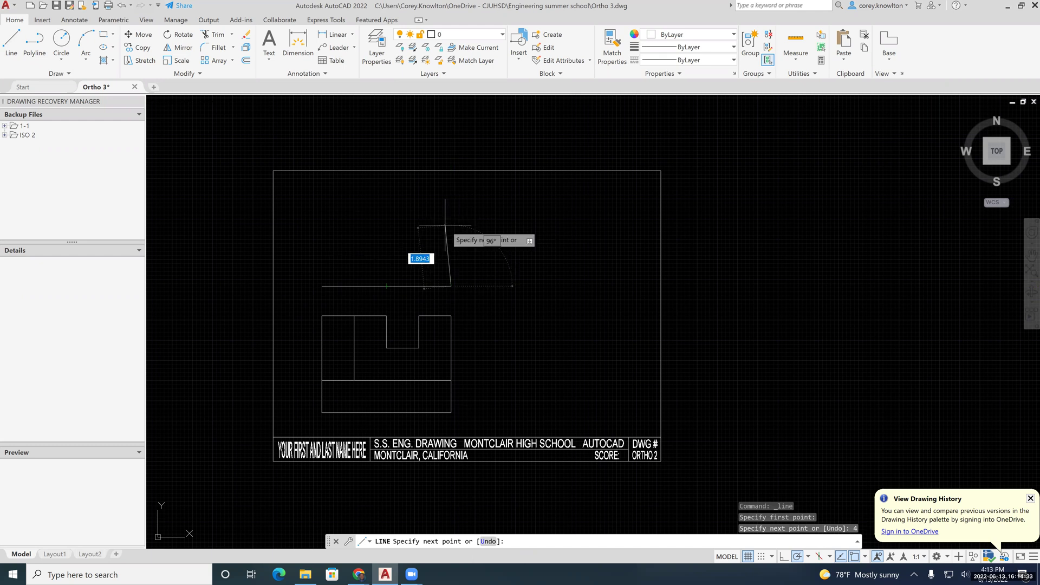
text(3)
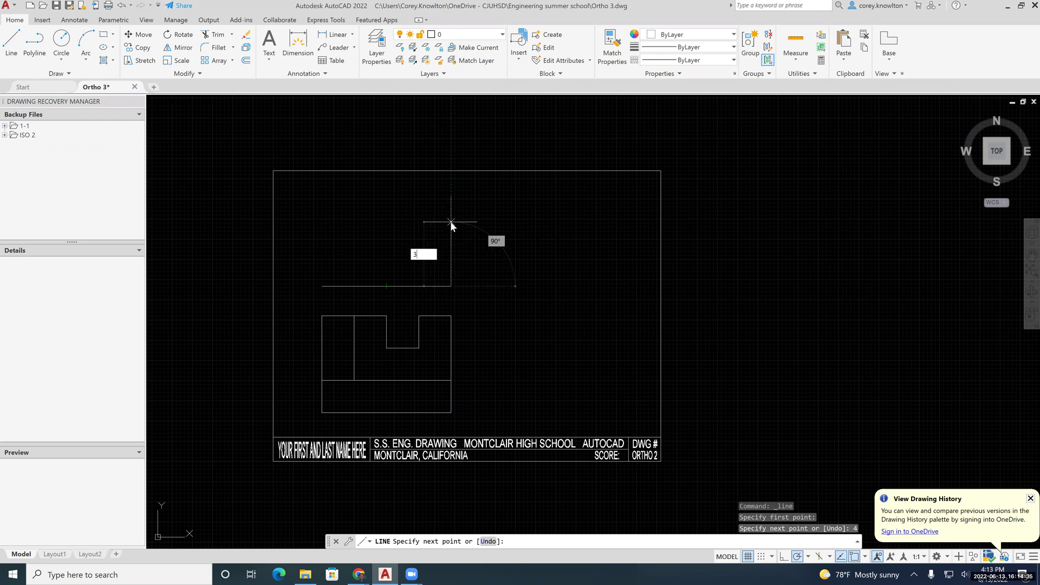
key(Return)
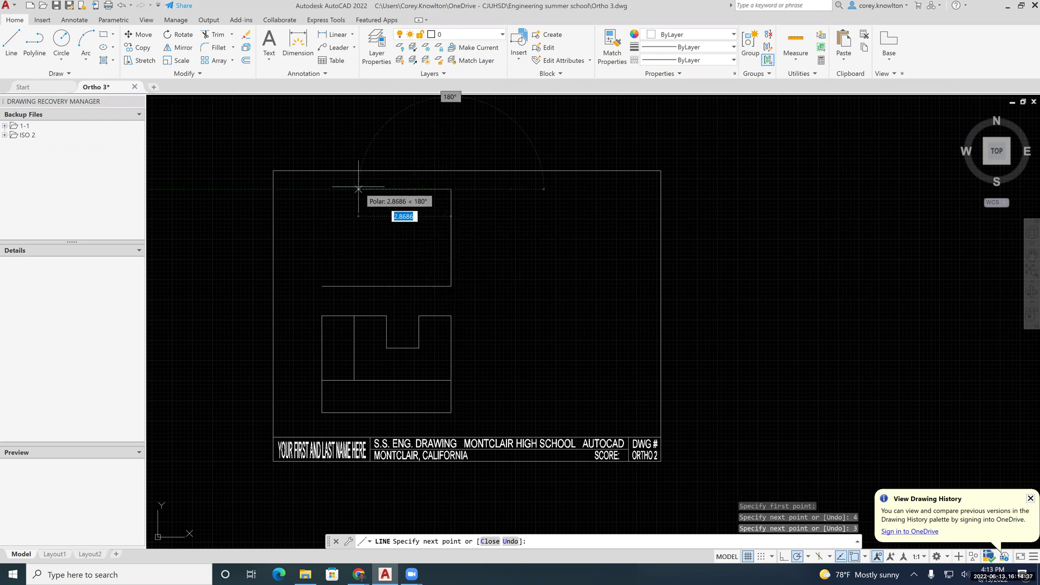
text(4)
text(4)
key(Return)
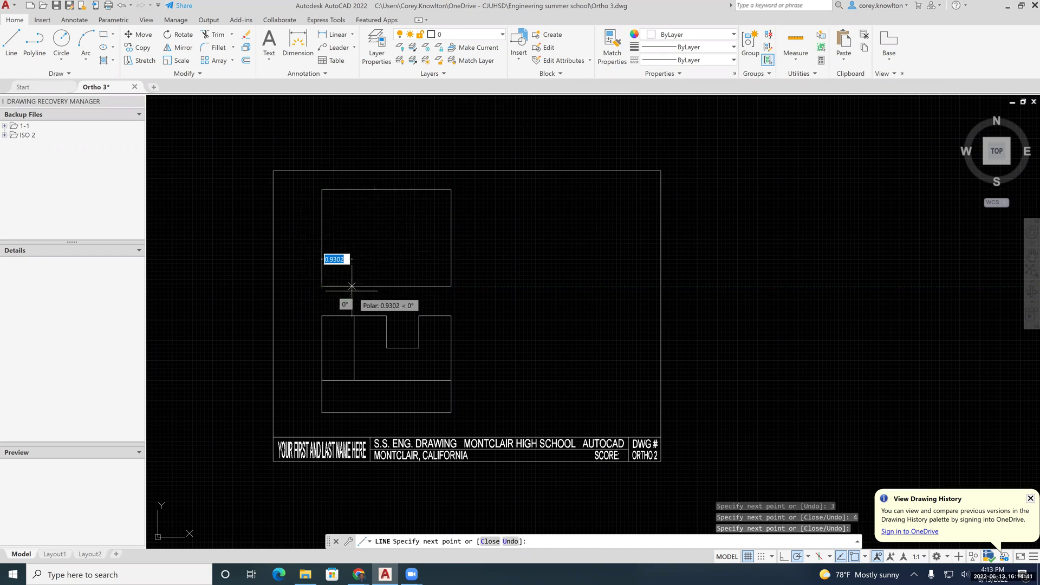
key(Return)
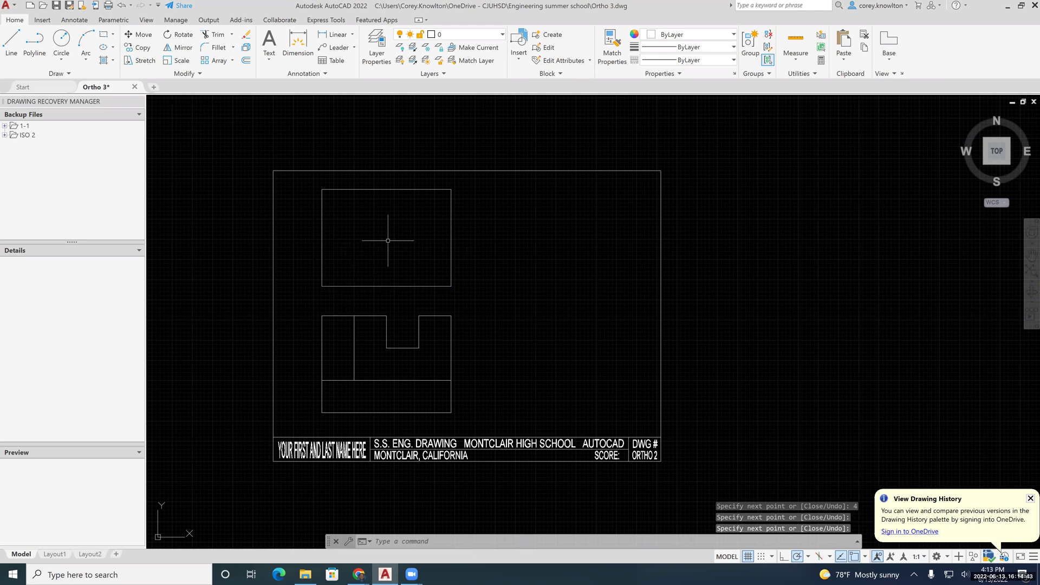
- Offset the top view's top edge down and left edge right by 1 unit
click(247, 62)
text(1)
key(Return)
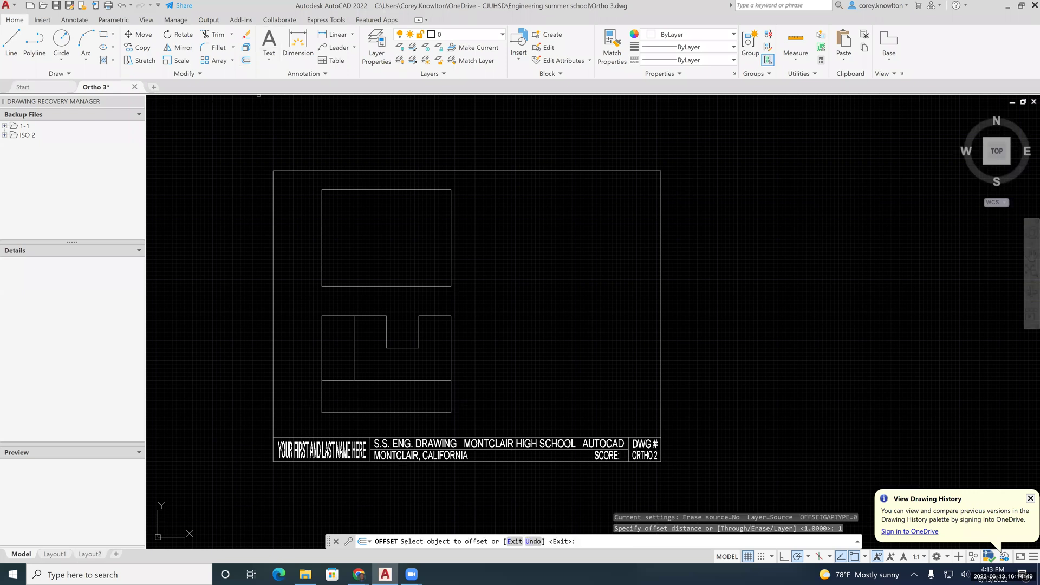
click(378, 190)
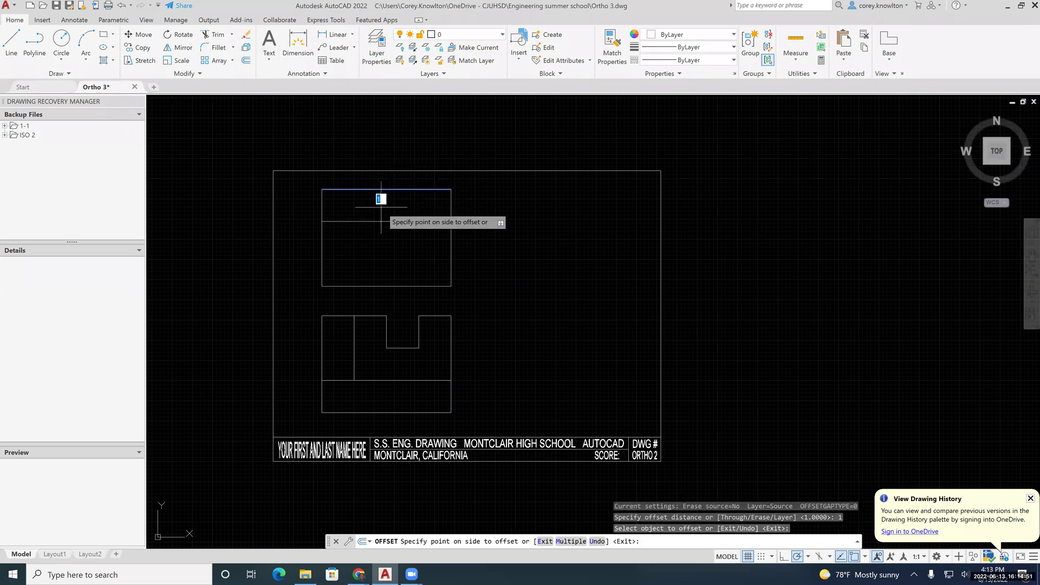
click(379, 211)
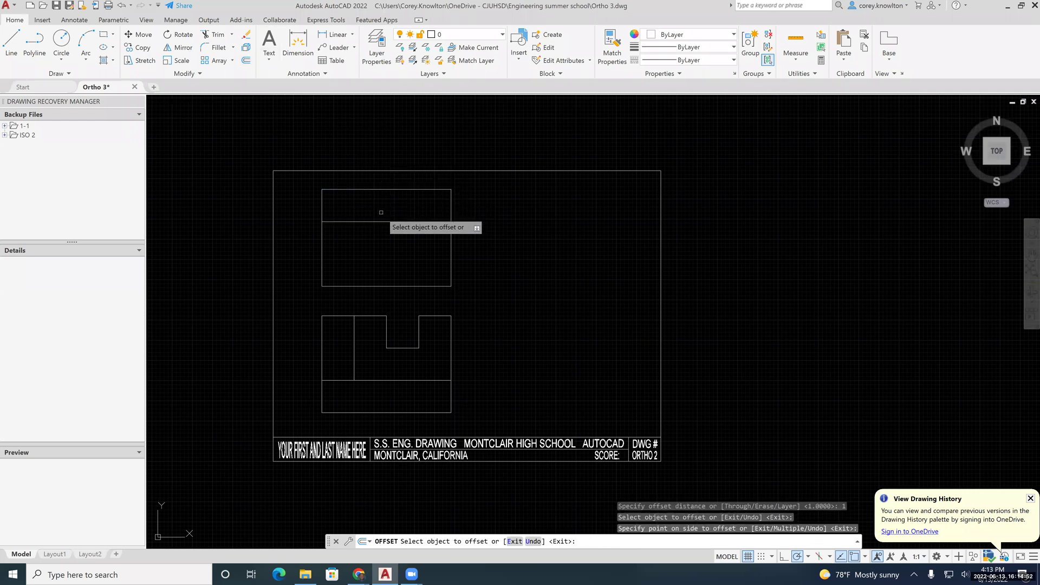
click(323, 255)
click(354, 254)
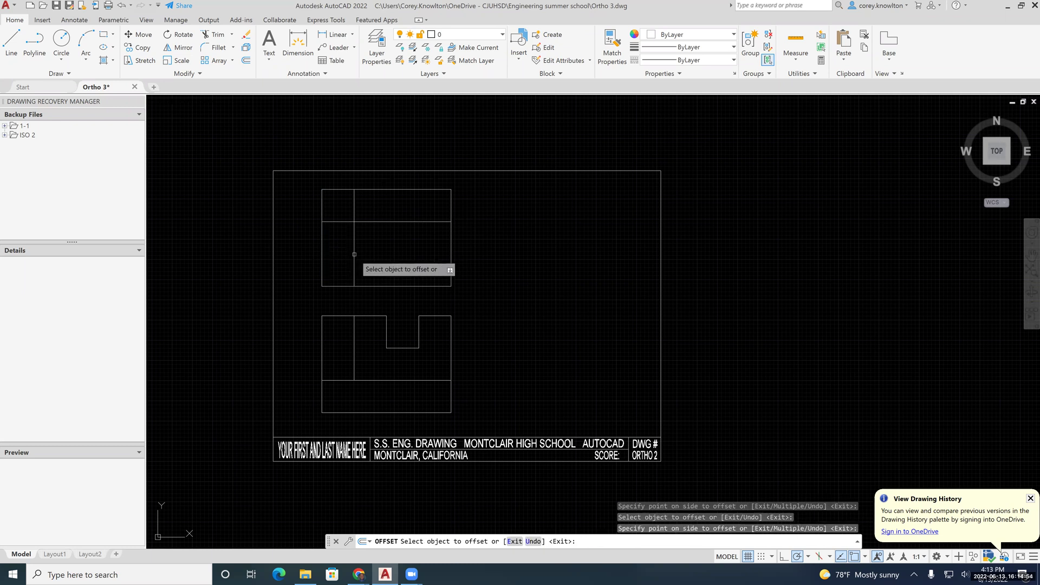
- Offset the top view's right edge left by 1 unit twice, making two more verticals
click(451, 212)
click(429, 217)
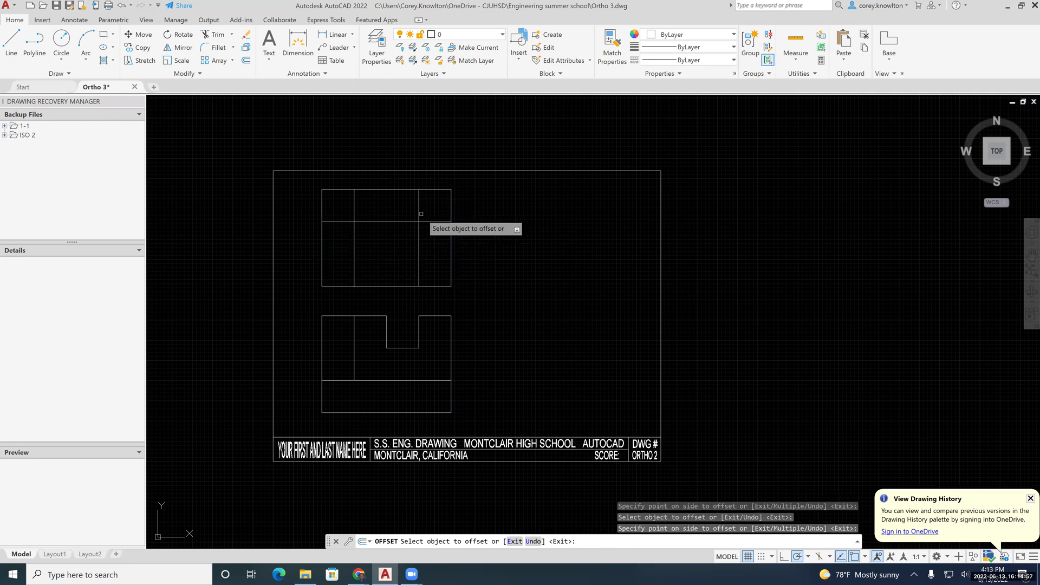
click(419, 216)
click(395, 217)
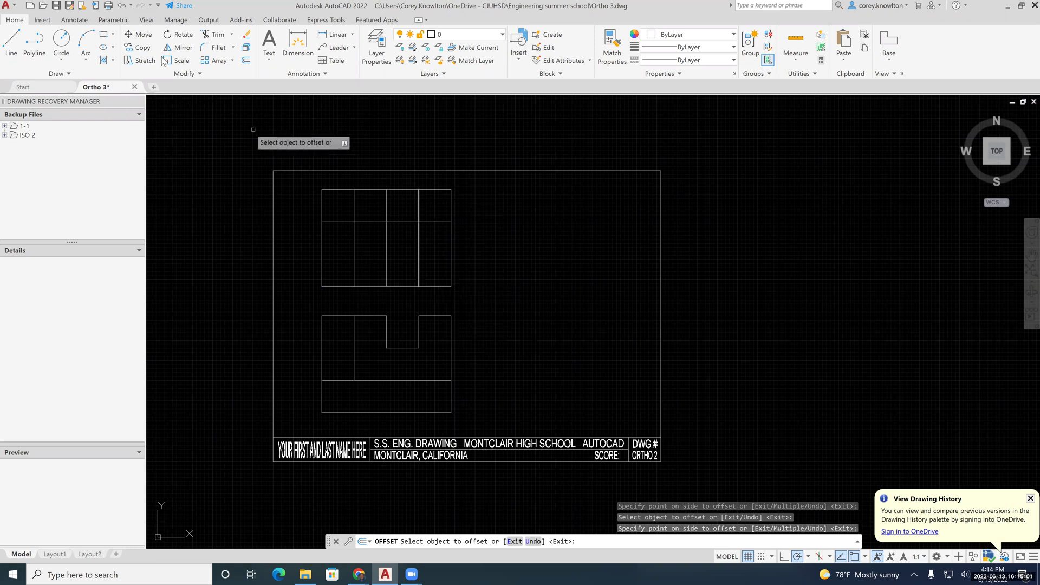
click(224, 37)
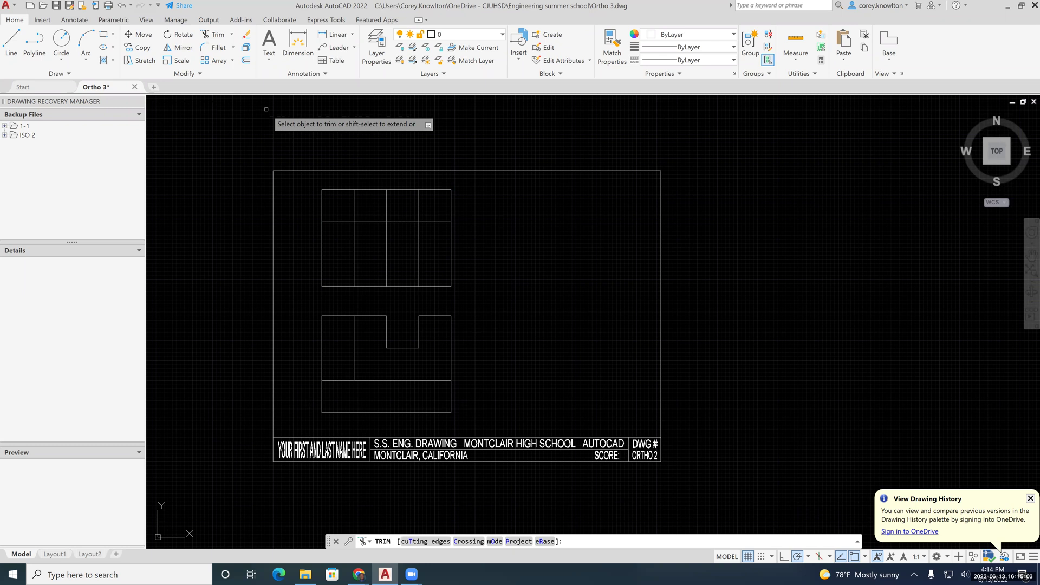
- Trim a middle vertical's lower part and the left vertical's top-row piece, then return to the bracket picture
click(431, 258)
click(385, 258)
key(Return)
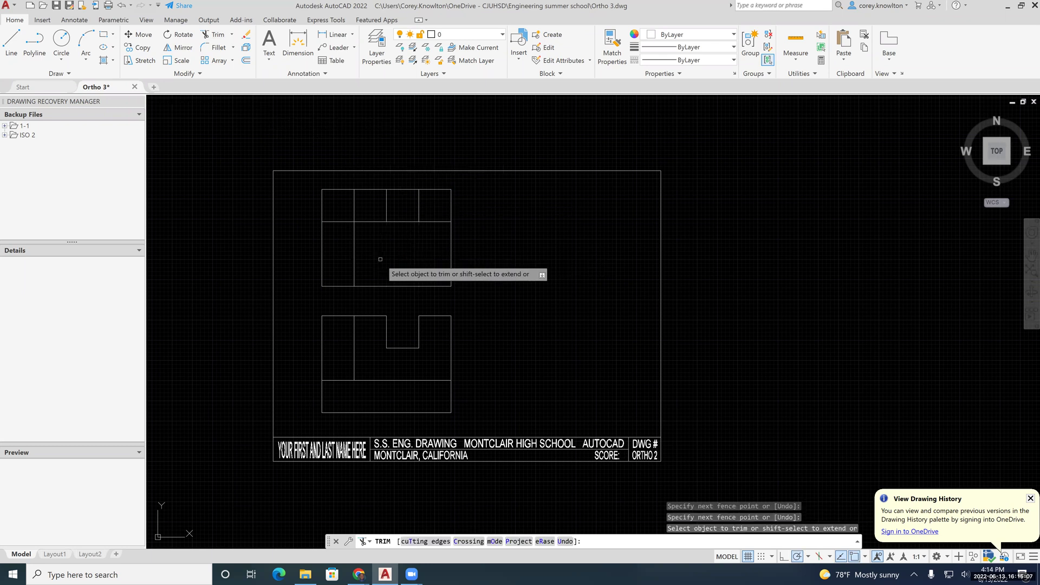
click(355, 205)
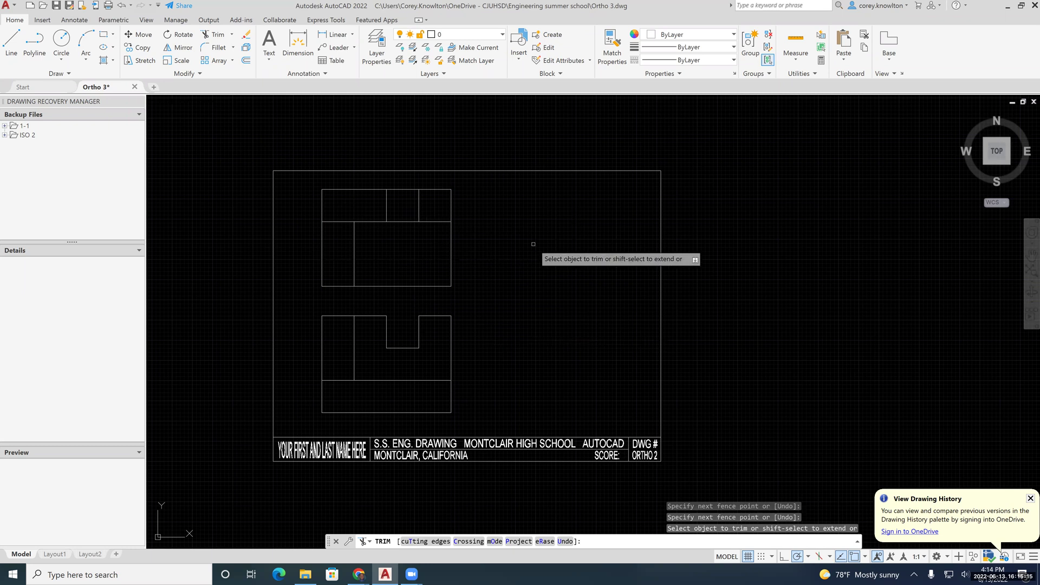
key(Return)
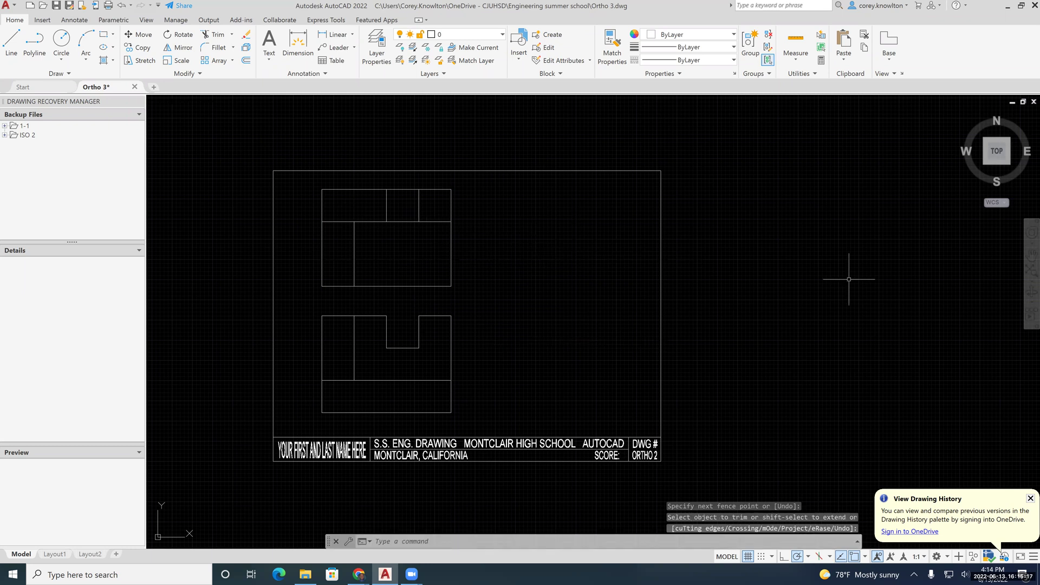
key(alt+Tab)
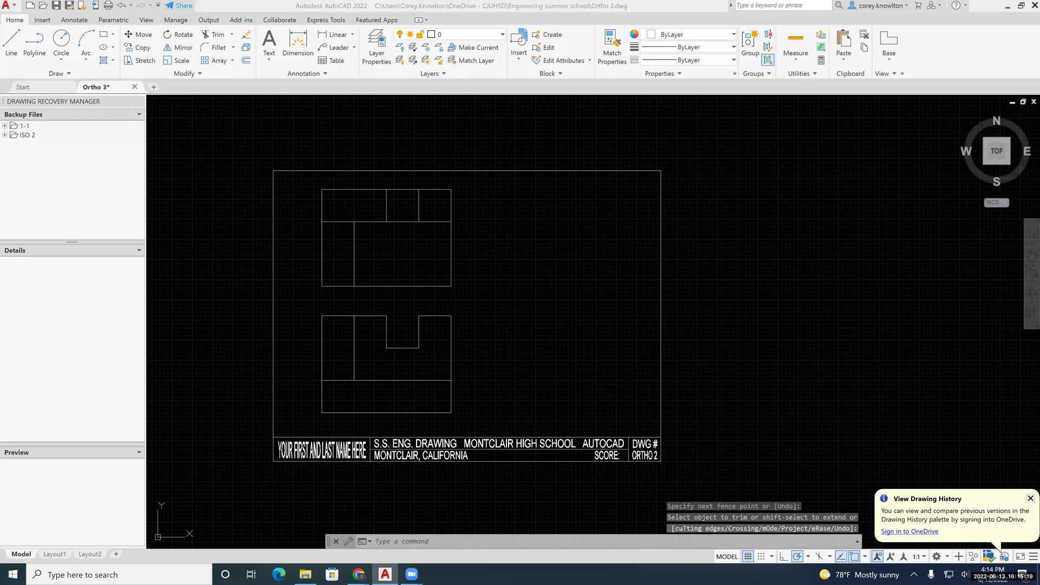